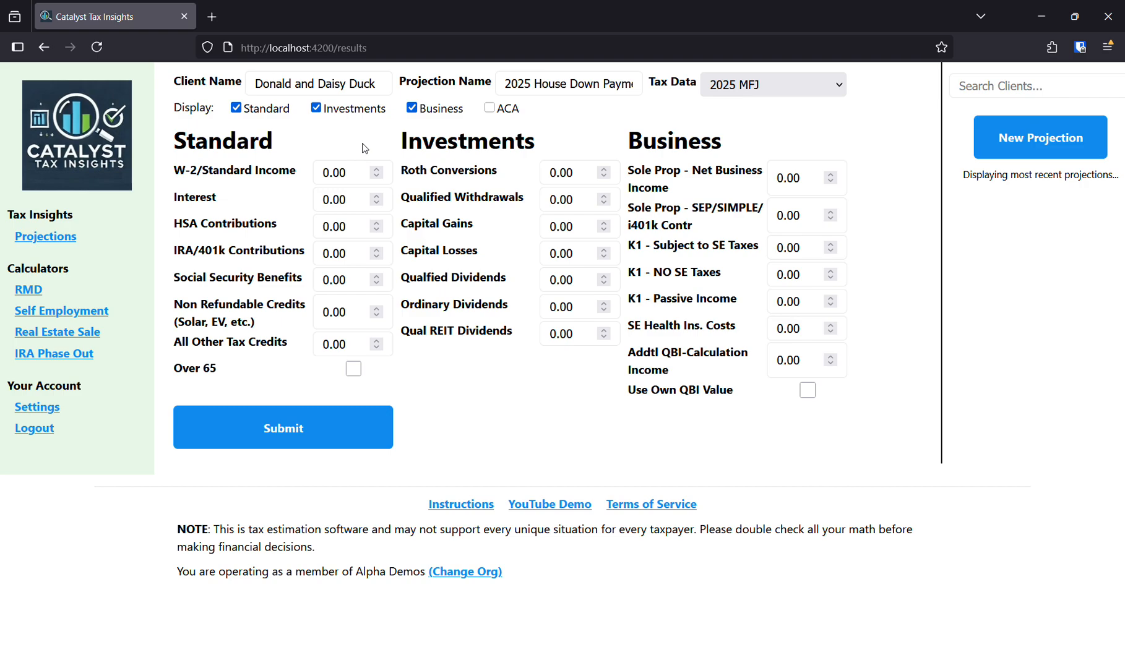
# Step: Set the projection's W-2/Standard Income to 200000
pyautogui.click(335, 174)
pyautogui.moveTo(334, 175); pyautogui.dragTo(348, 176)
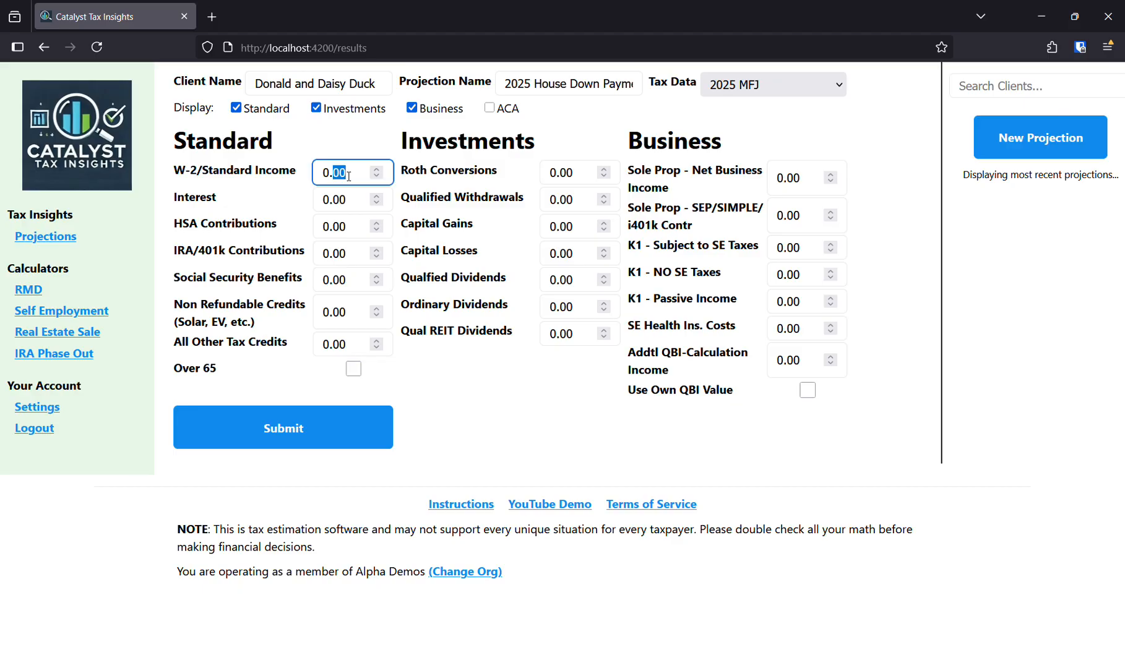
pyautogui.press('BackSpace')
pyautogui.press('BackSpace')
pyautogui.press('BackSpace')
pyautogui.write('200000')
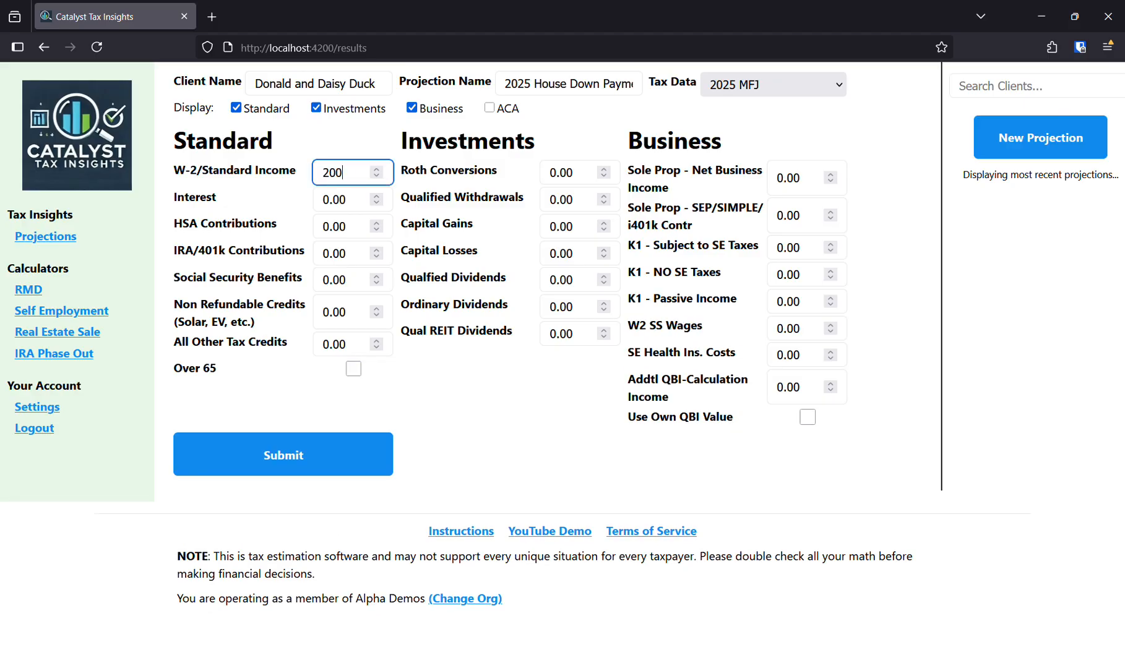
# Step: Set the IRA/401k Contributions to 30000 and the Interest to 3000
pyautogui.press('Tab')
pyautogui.press('Tab')
pyautogui.press('Tab')
pyautogui.write('30000')
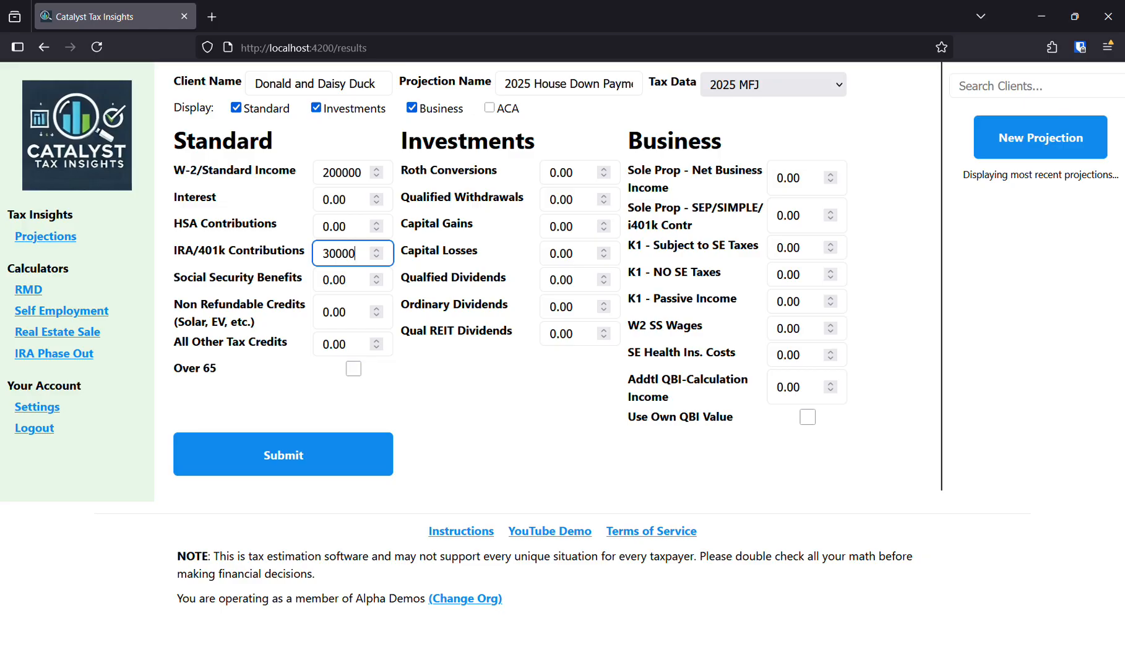
pyautogui.hotkey('shift', 'Tab')
pyautogui.hotkey('shift', 'Tab')
pyautogui.write('3000')
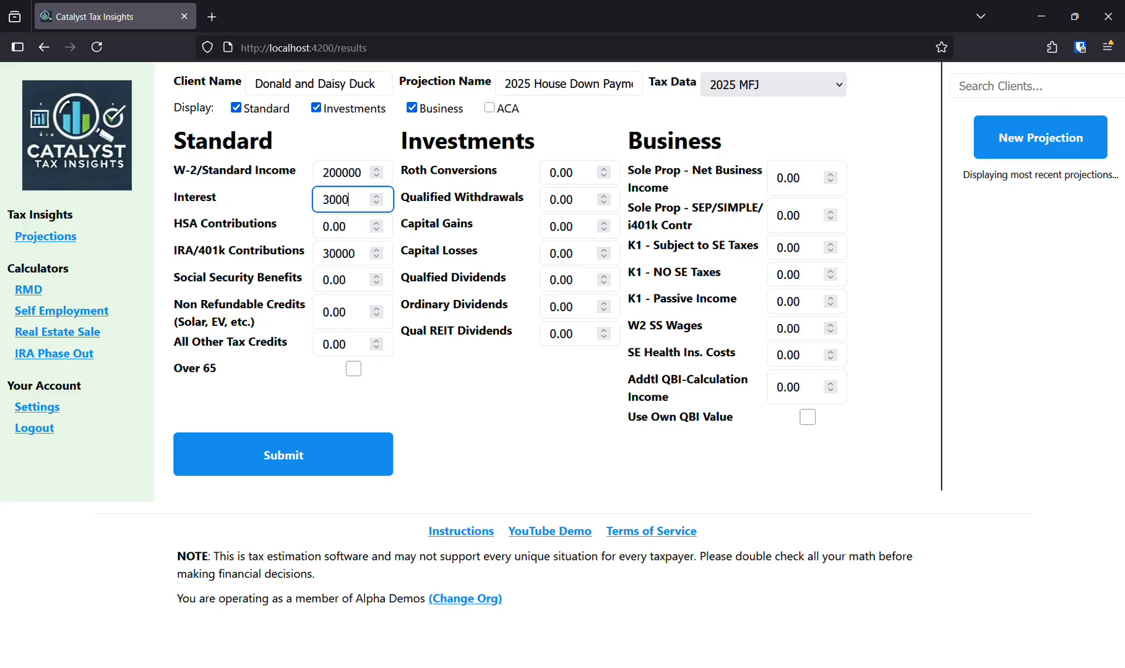
# Step: Set the Ordinary Dividends to 5000 and submit the base projection
pyautogui.click(569, 307)
pyautogui.write('5000')
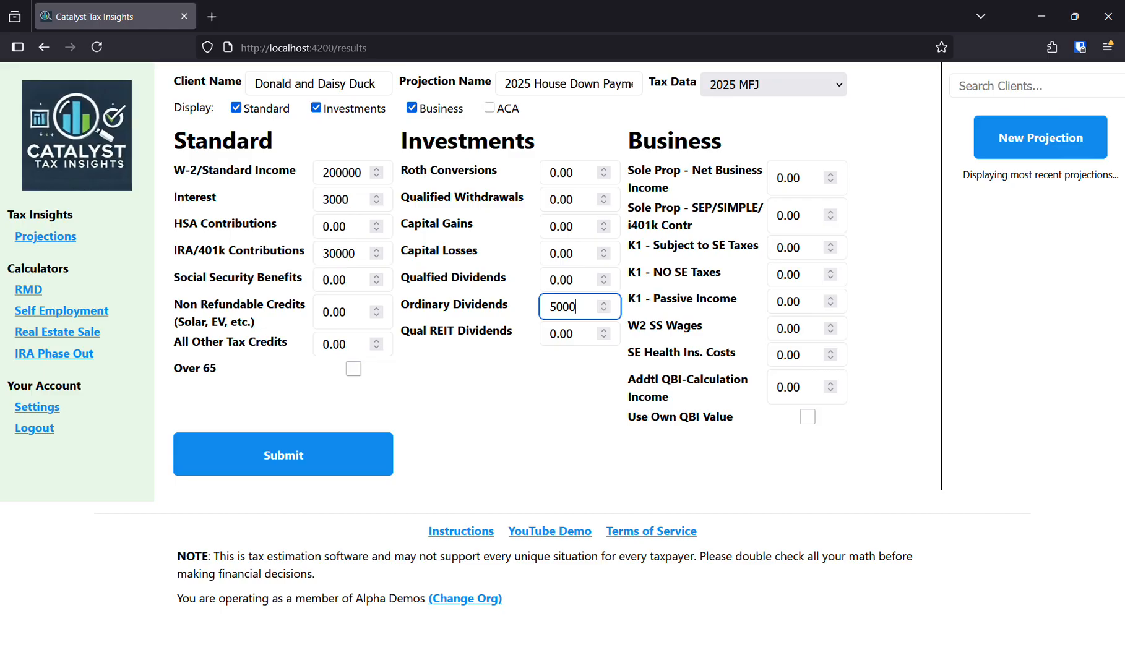
pyautogui.click(332, 458)
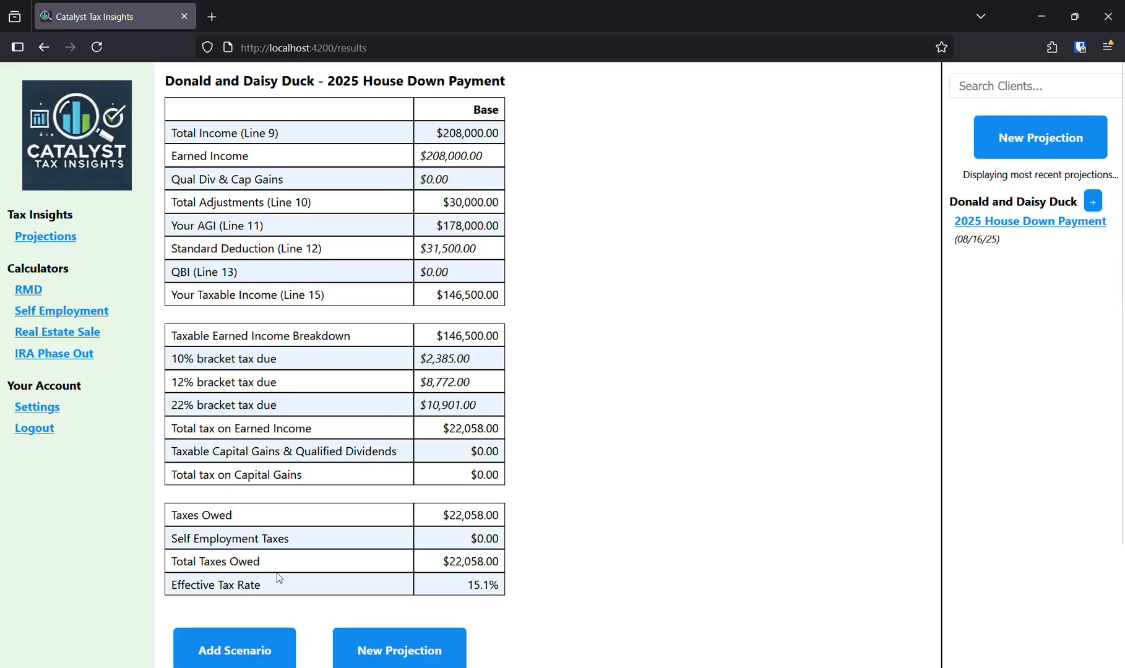
# Step: Add a scenario named "300k IRA" with 300000 in Qualified Withdrawals and submit it
pyautogui.click(267, 653)
pyautogui.click(560, 203)
pyautogui.doubleClick(560, 202)
pyautogui.write('300000')
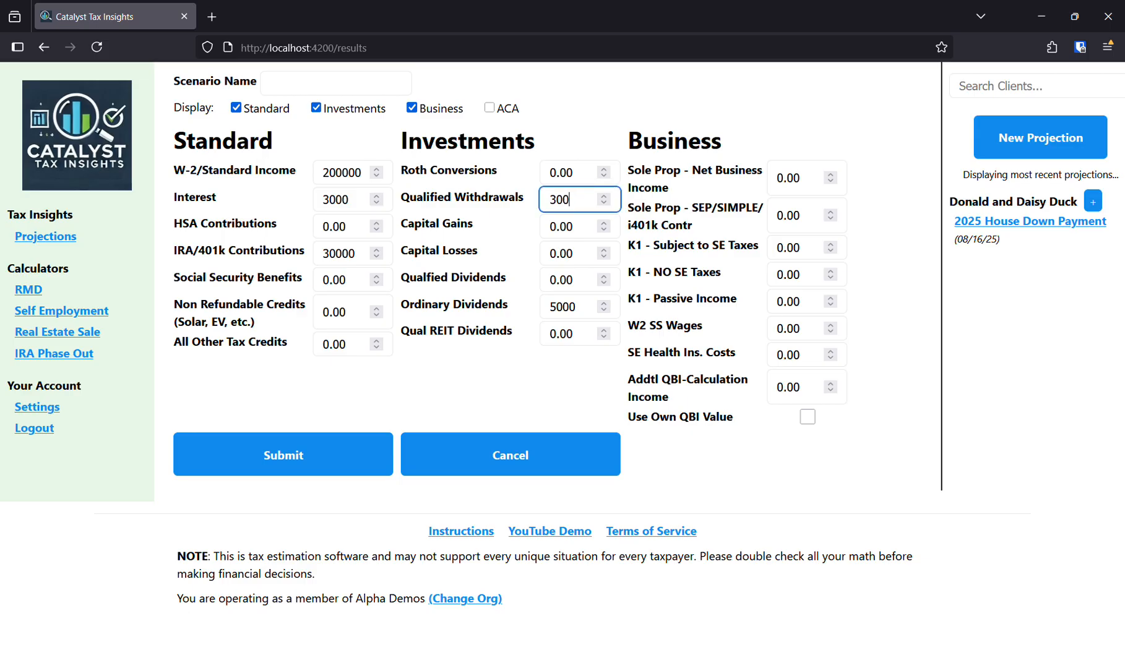
pyautogui.click(302, 87)
pyautogui.write('330')
pyautogui.press('BackSpace')
pyautogui.press('BackSpace')
pyautogui.write('00k IRA')
pyautogui.click(294, 455)
# Step: Add a scenario named "100k Cap Gain" with 100000 in Capital Gains and submit it
pyautogui.scroll(-3, 292, 483)
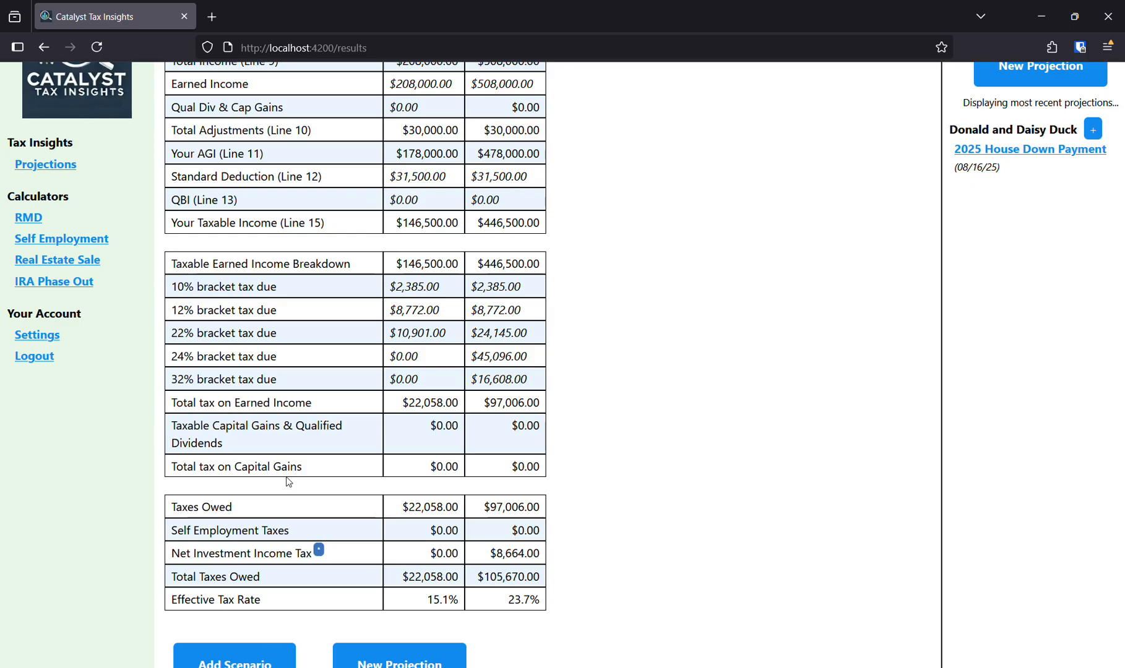
pyautogui.click(258, 663)
pyautogui.click(341, 91)
pyautogui.write('100k Cap Gain')
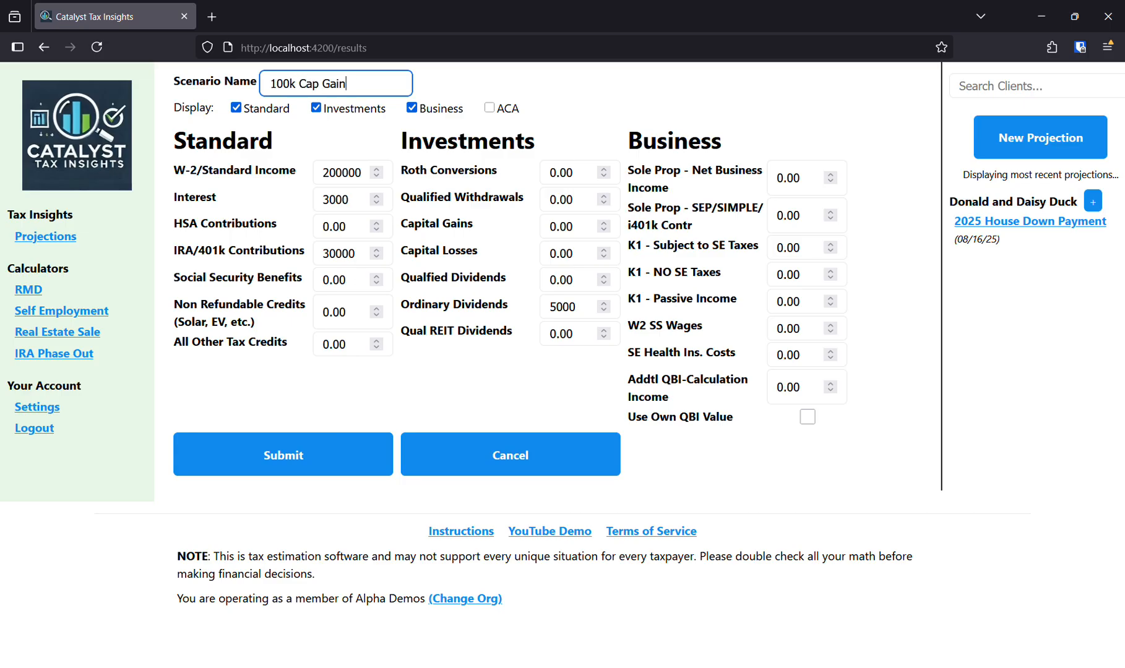
pyautogui.click(571, 226)
pyautogui.write('100000')
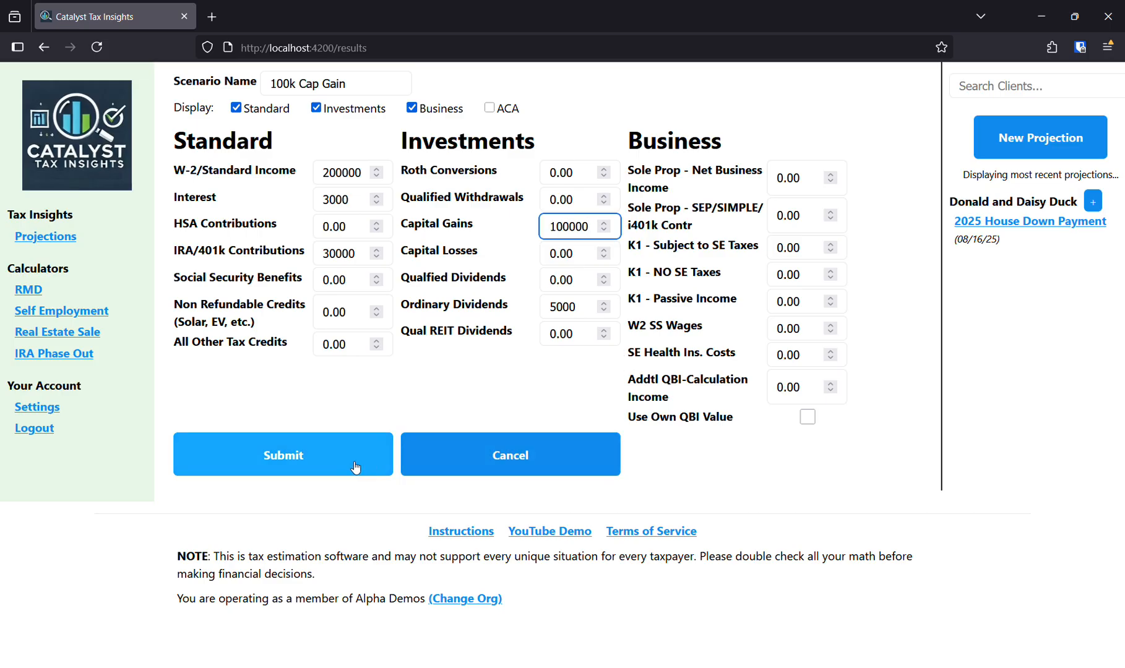
pyautogui.click(356, 467)
# Step: Add a scenario named "Split 50/50" with 50000 in Capital Gains and 150000 in Qualified Withdrawals, and submit it
pyautogui.scroll(-3, 354, 467)
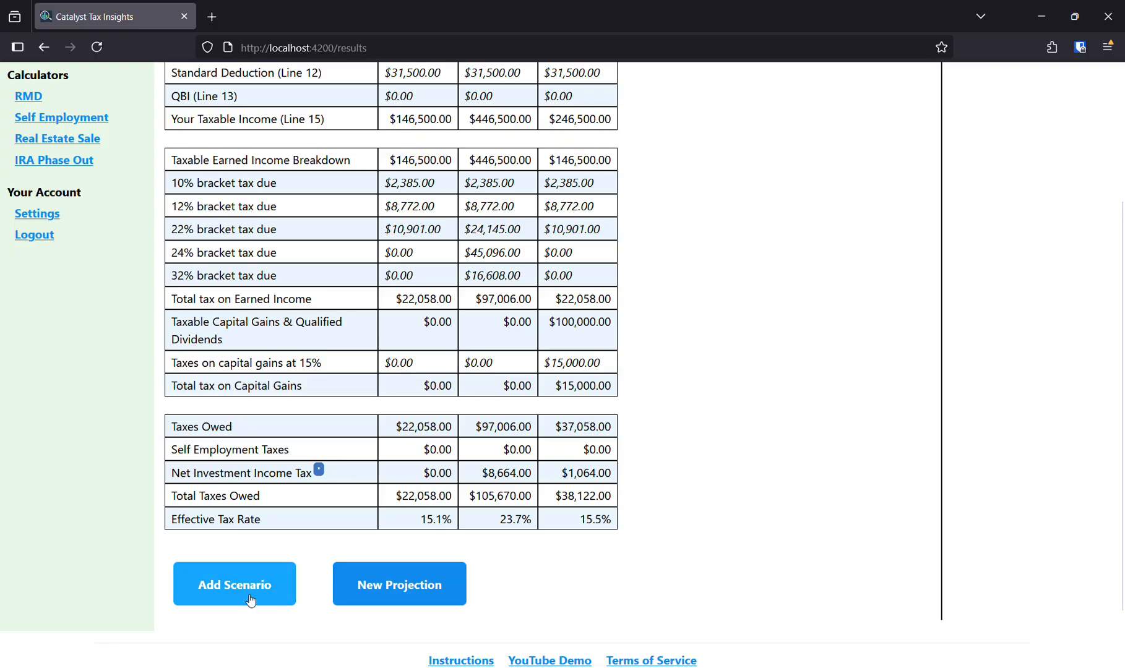
pyautogui.click(234, 584)
pyautogui.click(316, 94)
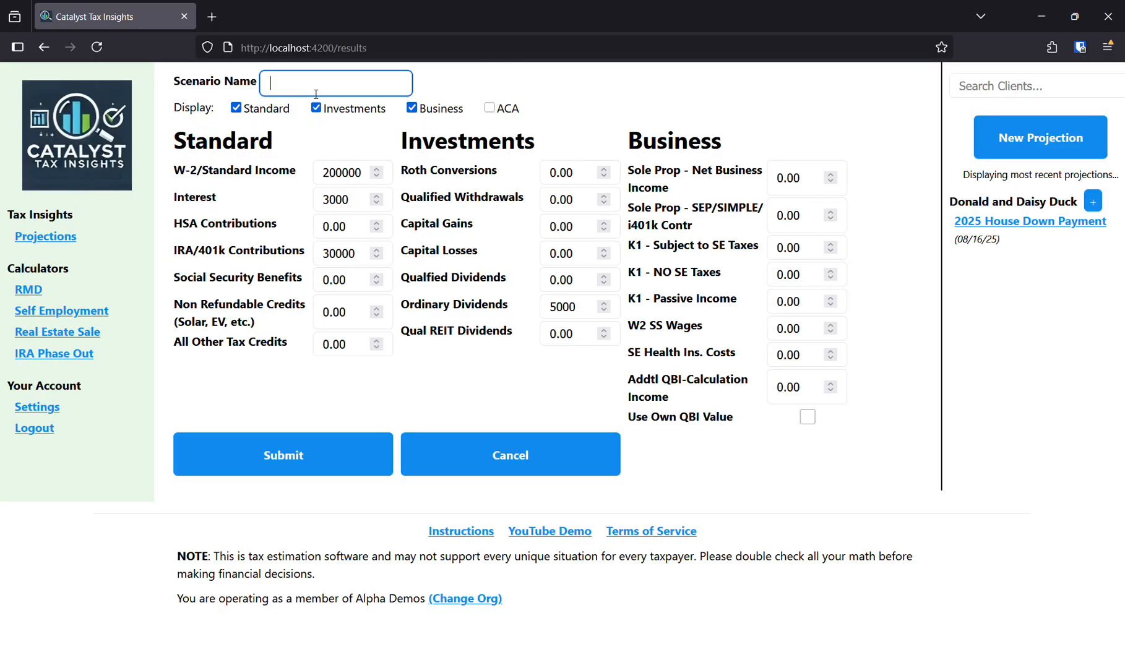
pyautogui.write('Split 50/50')
pyautogui.doubleClick(553, 226)
pyautogui.write('50000')
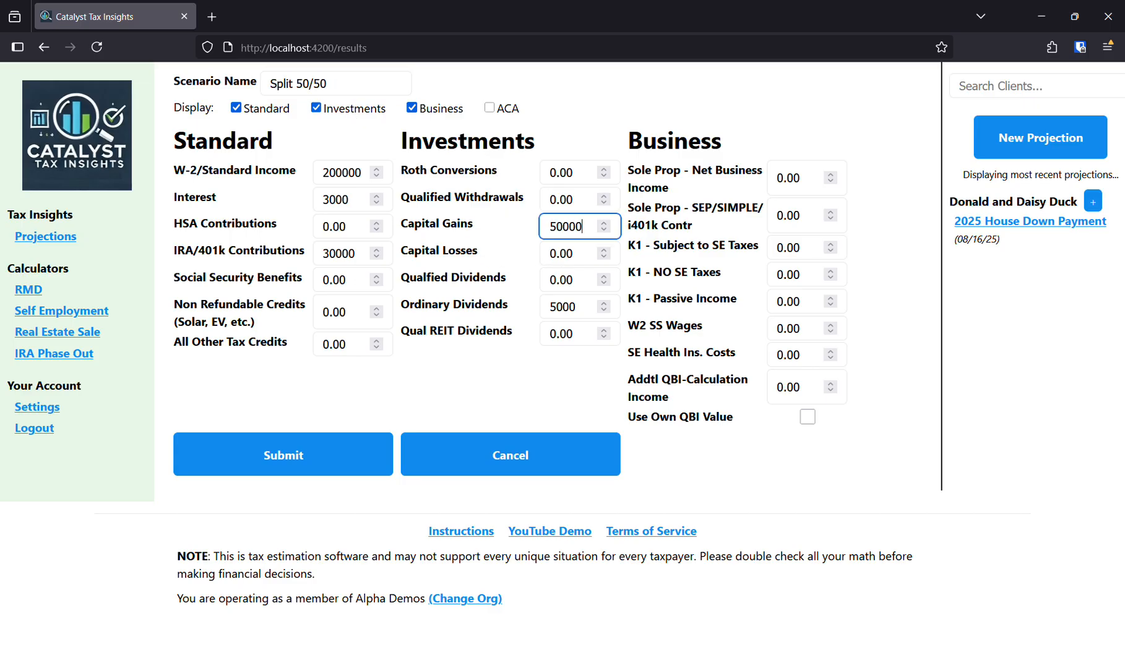
pyautogui.doubleClick(567, 198)
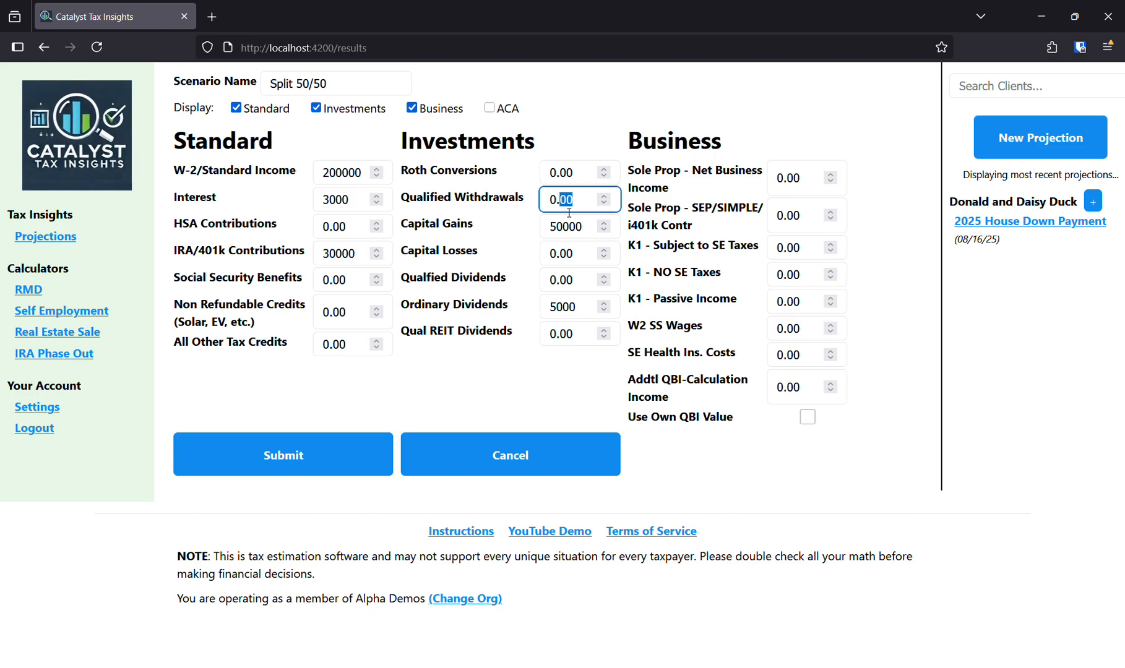
pyautogui.write('150000')
pyautogui.click(324, 462)
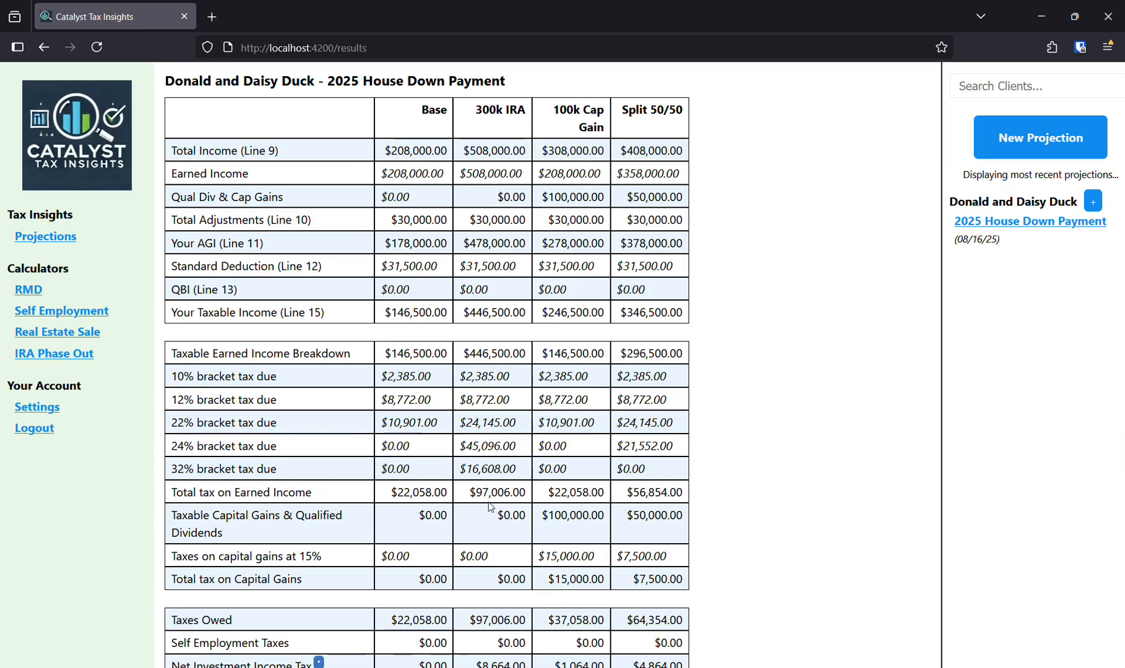
# Step: Compare the bracket taxes, the tax on capital gains, the Net Investment Income Tax and the Effective Tax Rate across the scenarios
pyautogui.doubleClick(406, 419)
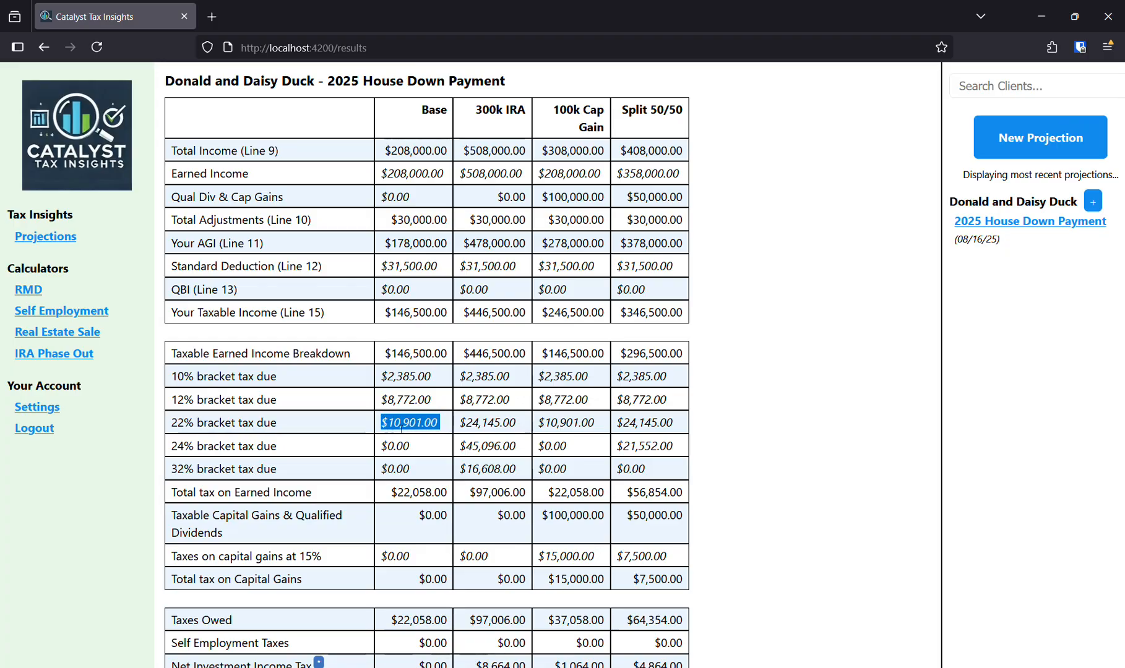
pyautogui.doubleClick(479, 468)
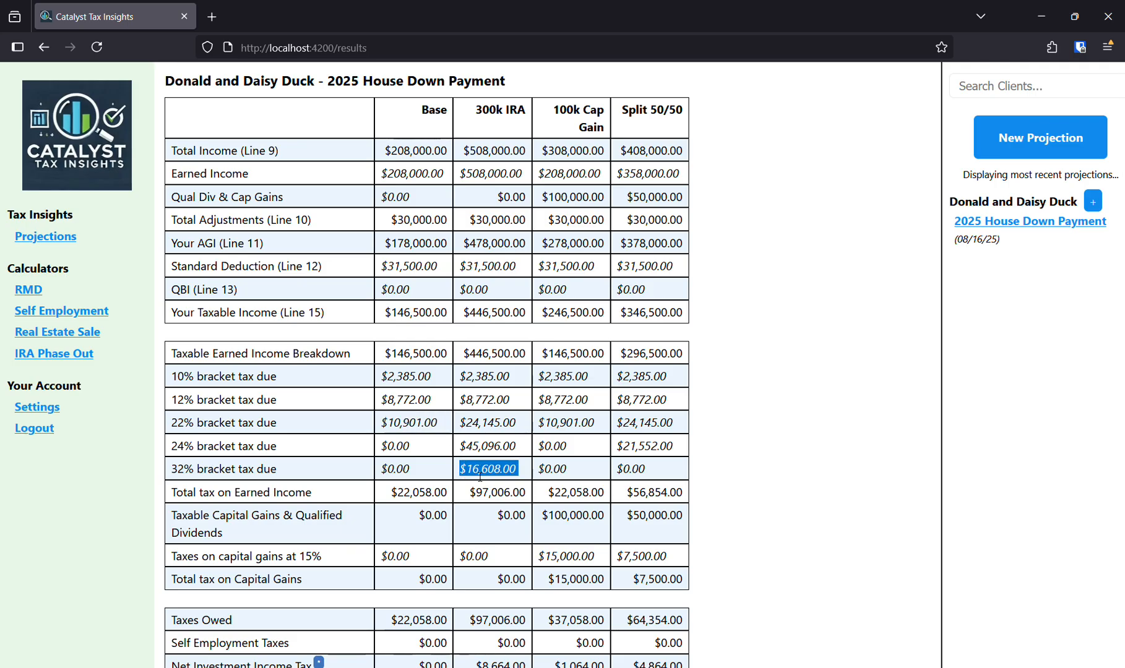
pyautogui.tripleClick(567, 556)
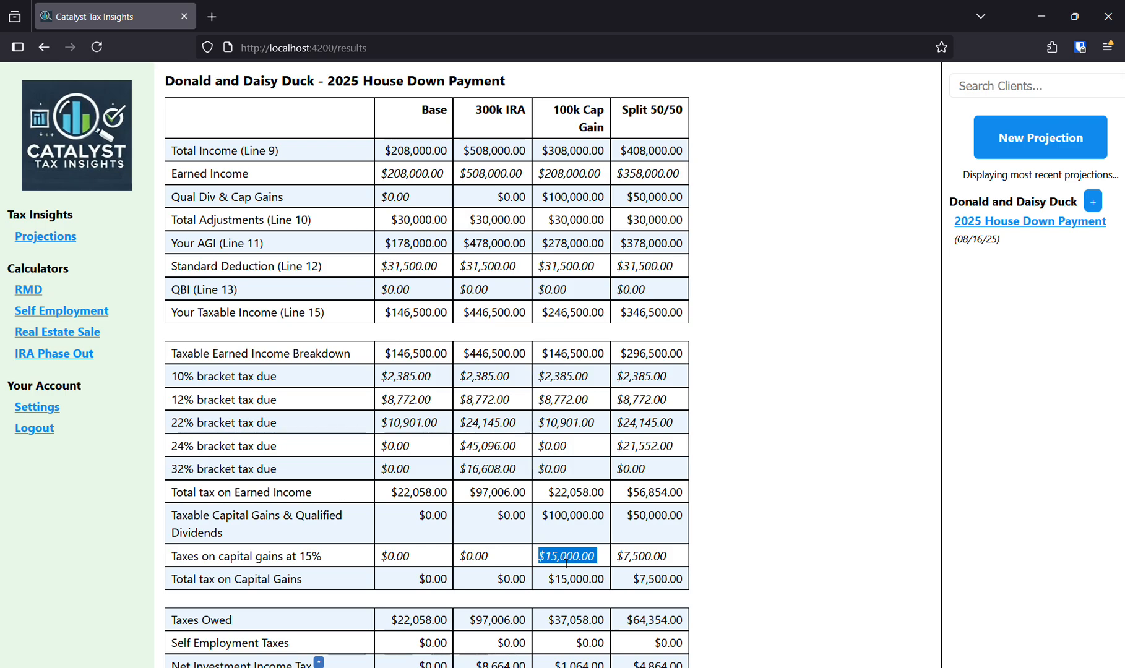
pyautogui.doubleClick(667, 449)
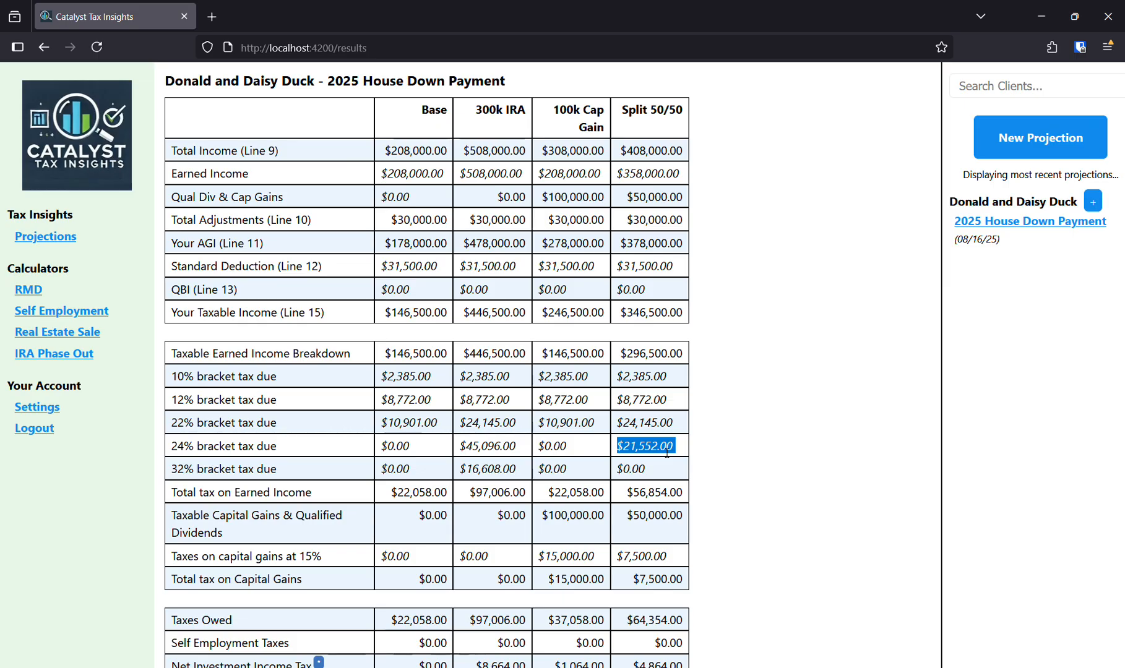
pyautogui.scroll(-3, 666, 453)
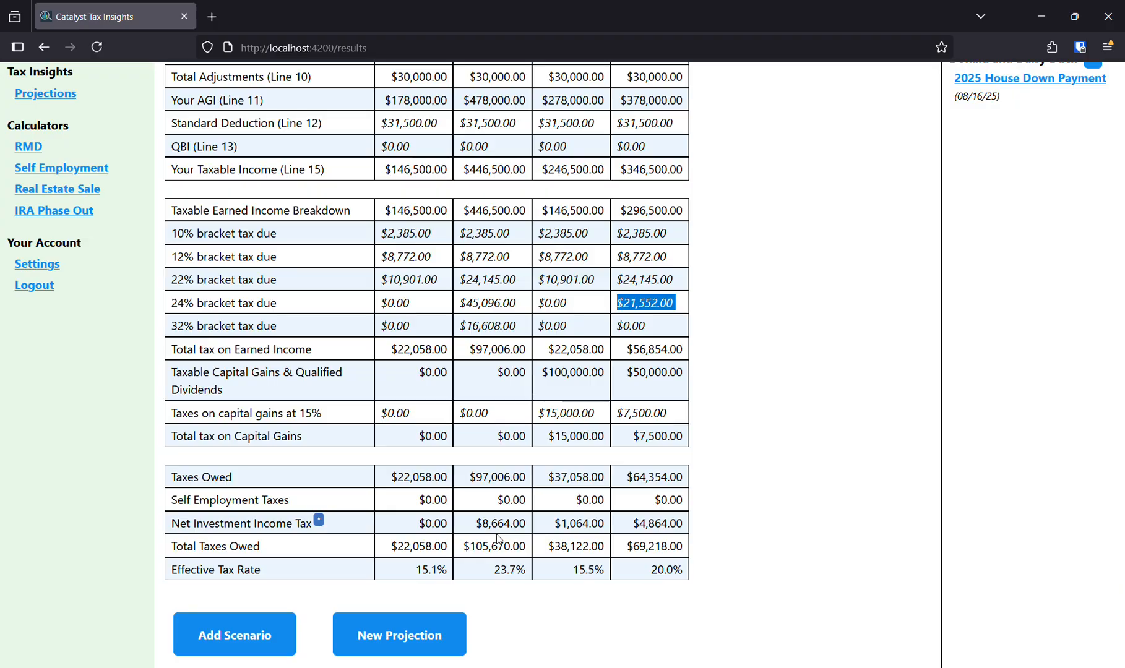
pyautogui.moveTo(498, 523); pyautogui.dragTo(667, 534)
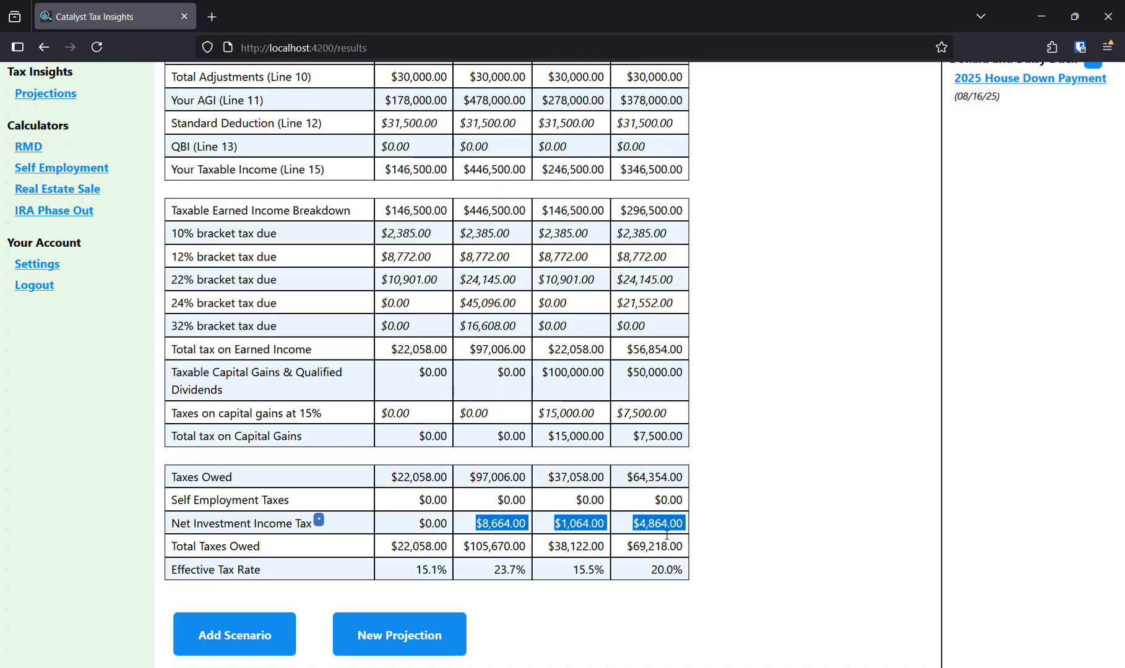
pyautogui.click(431, 576)
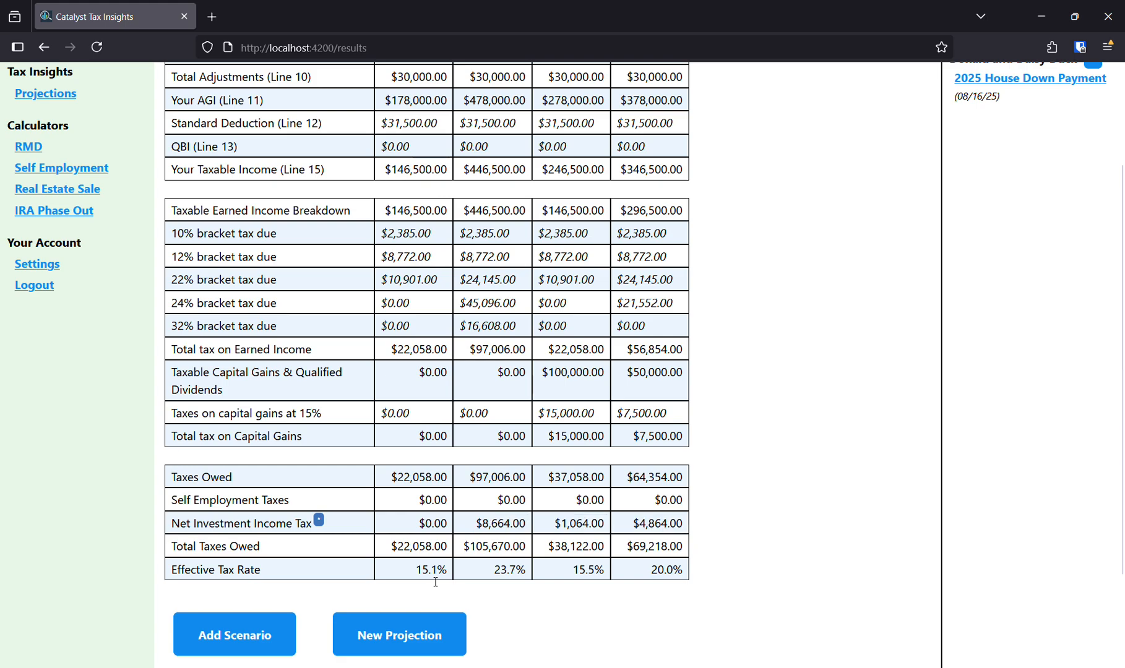
pyautogui.moveTo(493, 574); pyautogui.dragTo(529, 572)
pyautogui.click(508, 573)
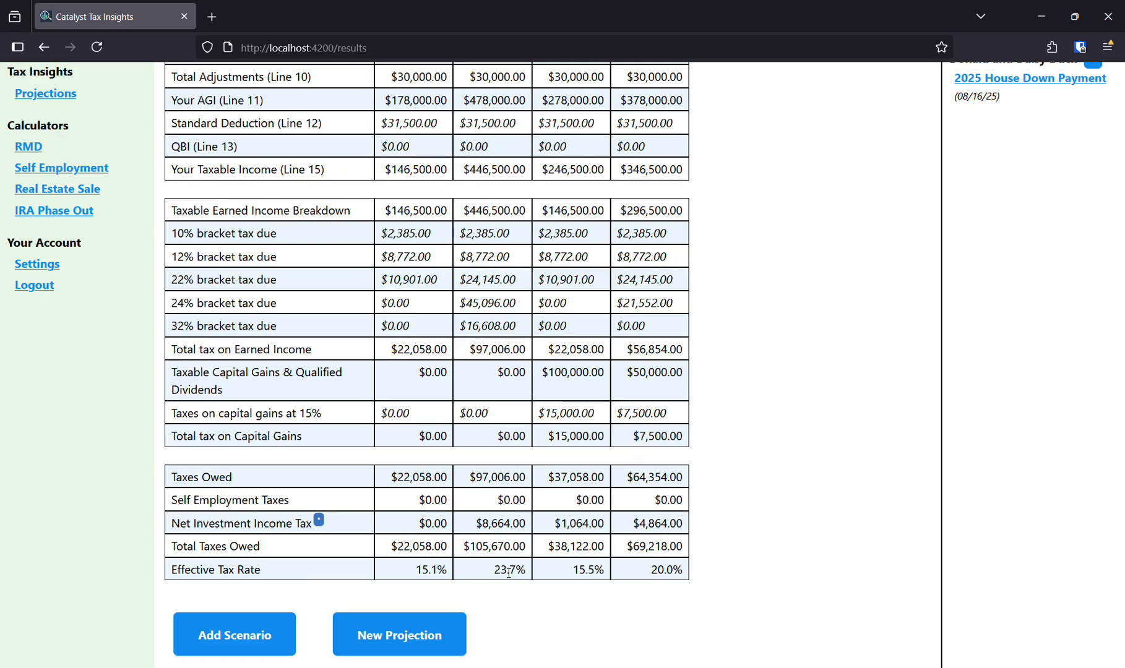
# Step: Add a scenario named "Stay in 22%" with 60000 in Qualified Withdrawals and 80000 in Capital Gains, and submit it
pyautogui.click(261, 635)
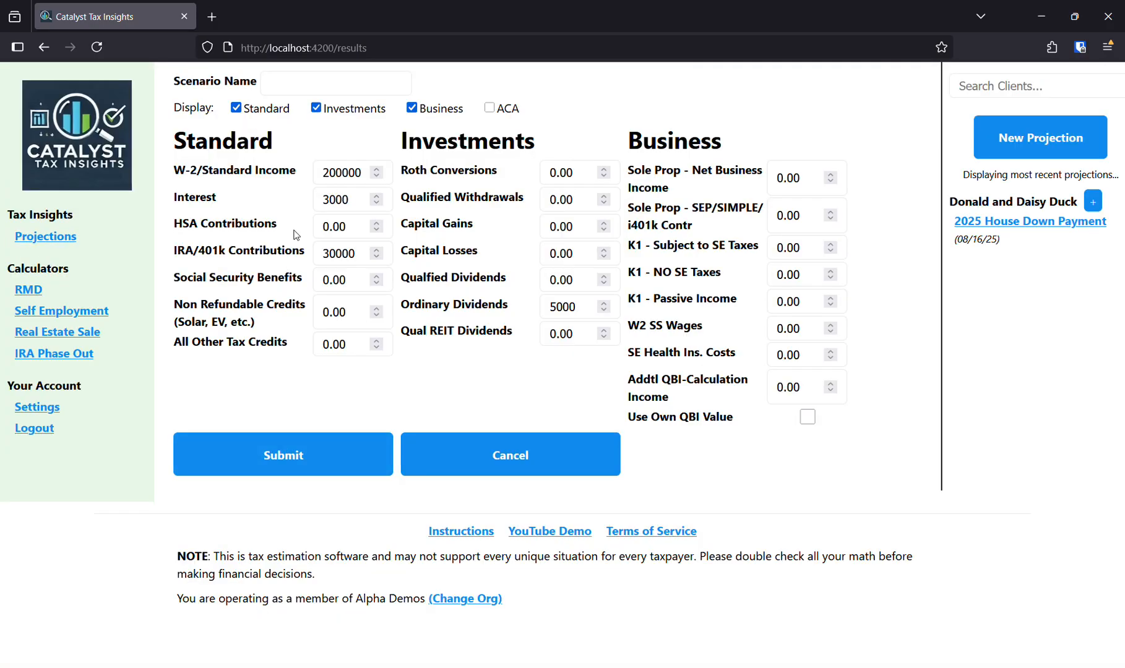
pyautogui.click(325, 90)
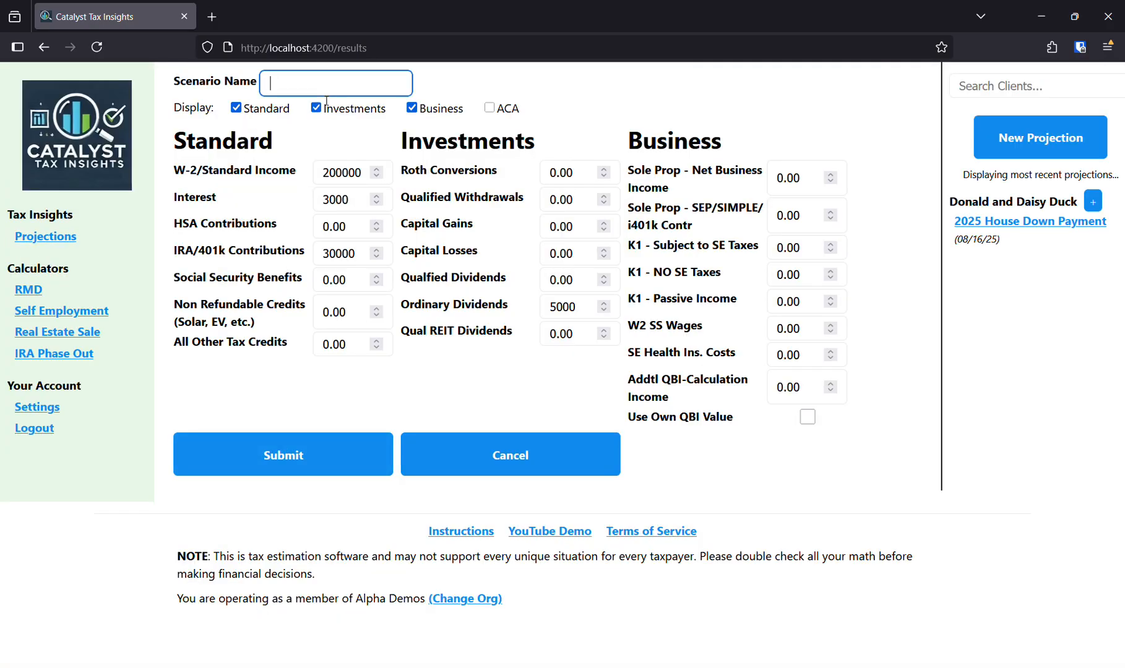
pyautogui.write('Stay in 2%')
pyautogui.press('BackSpace')
pyautogui.press('BackSpace')
pyautogui.write('2%')
pyautogui.click(581, 199)
pyautogui.write('60000')
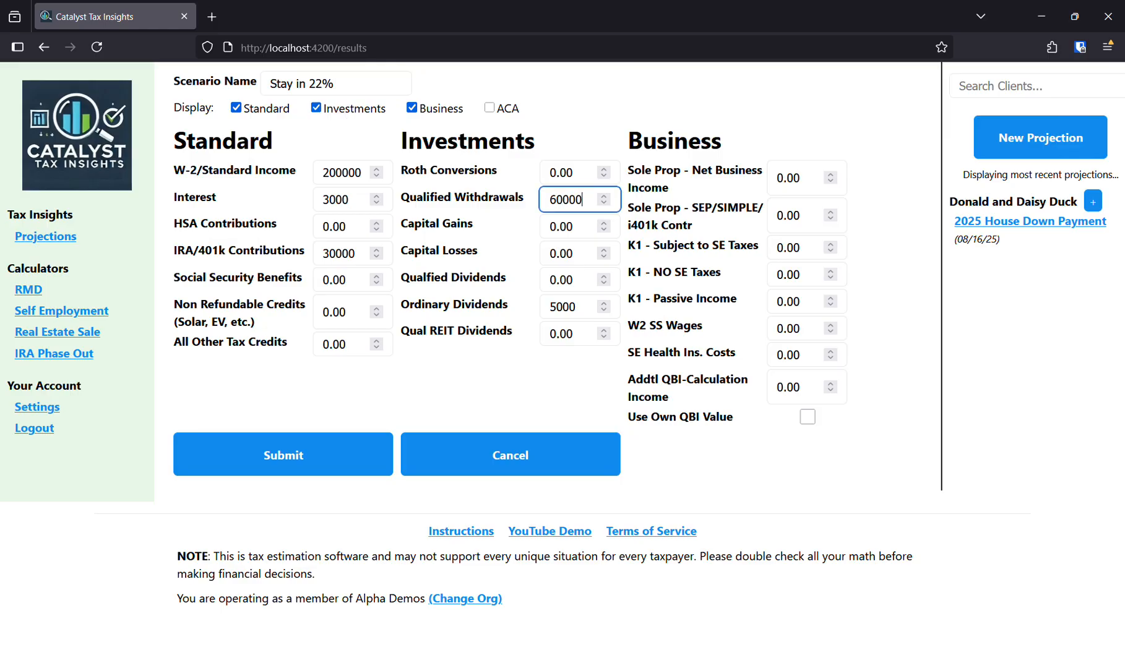
pyautogui.press('Tab')
pyautogui.write('80000')
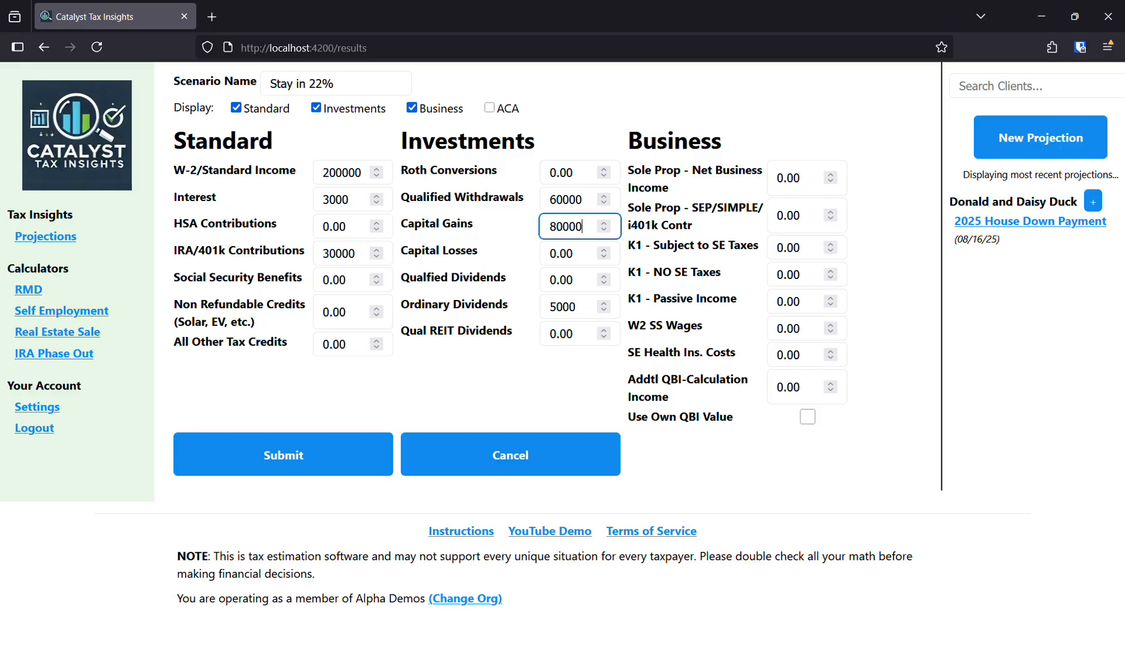
pyautogui.click(345, 444)
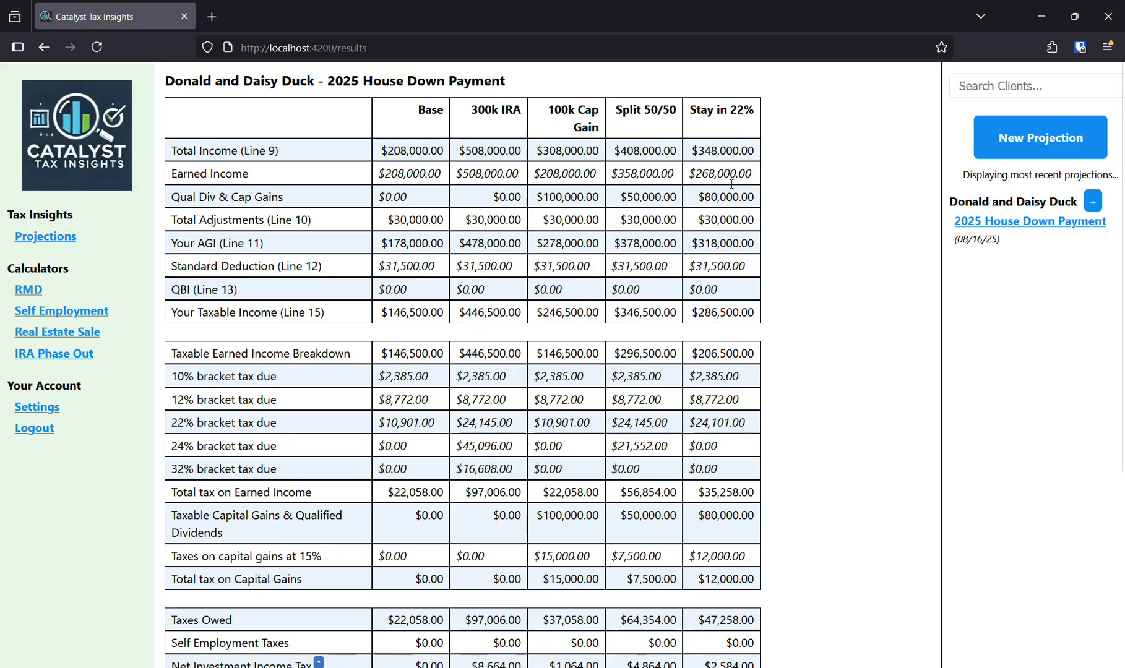
# Step: Check the 22% bracket tax and the Effective Tax Rate of the "Stay in 22%" scenario
pyautogui.scroll(-3, 731, 280)
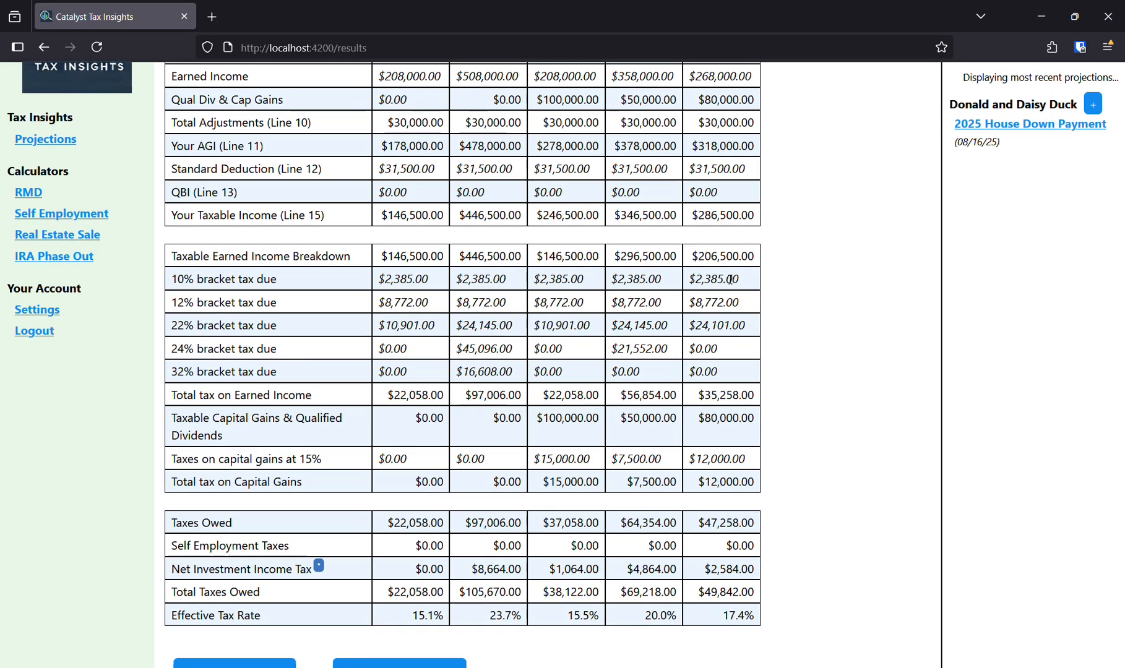
pyautogui.tripleClick(709, 328)
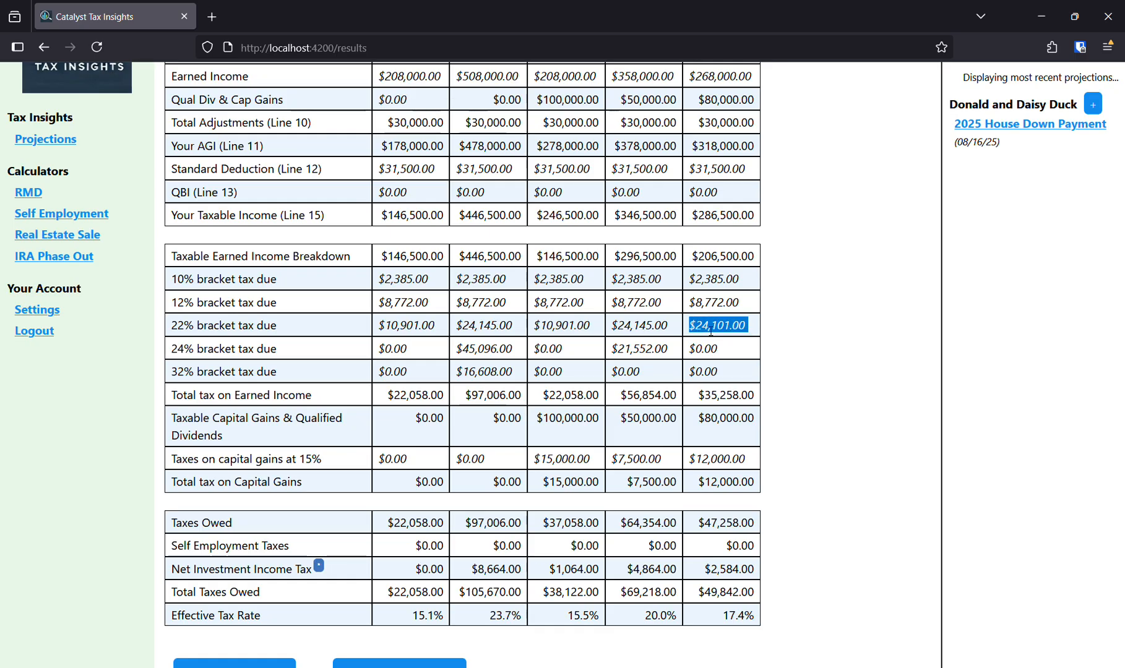
pyautogui.click(742, 618)
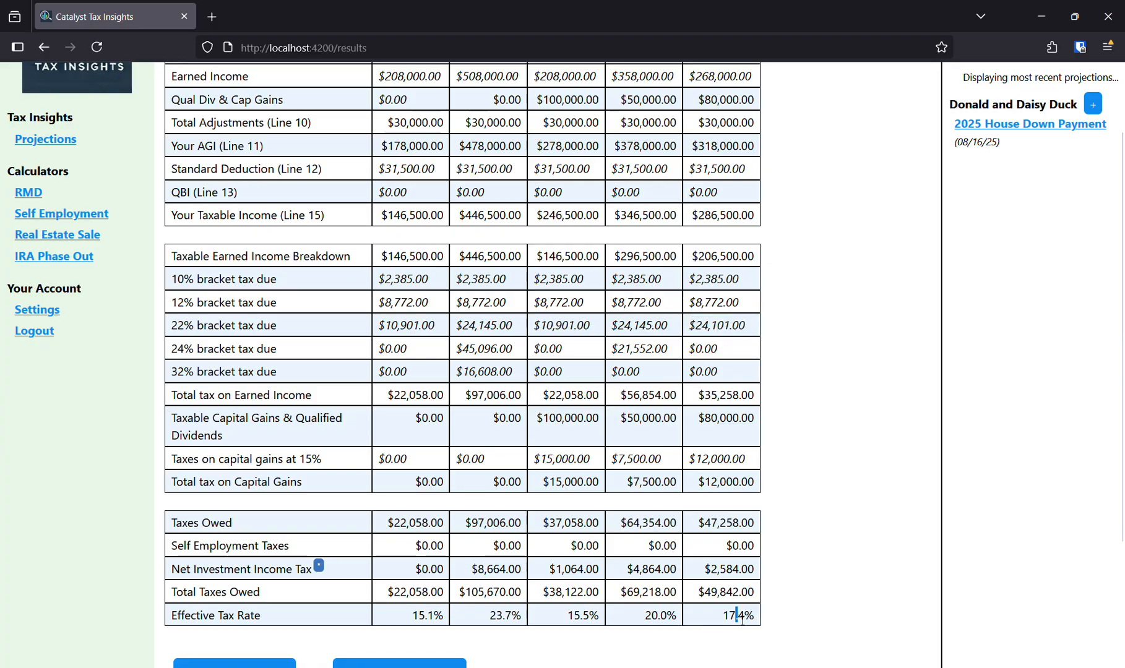